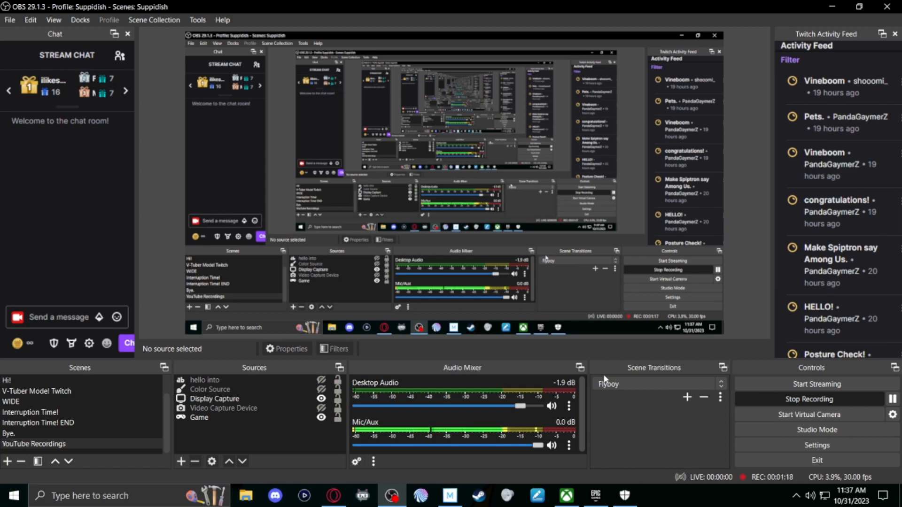
# Open the filters of the Mic/Aux source and examine the Limiter's threshold and release against the mixer's level meter.
pyautogui.click(569, 448)
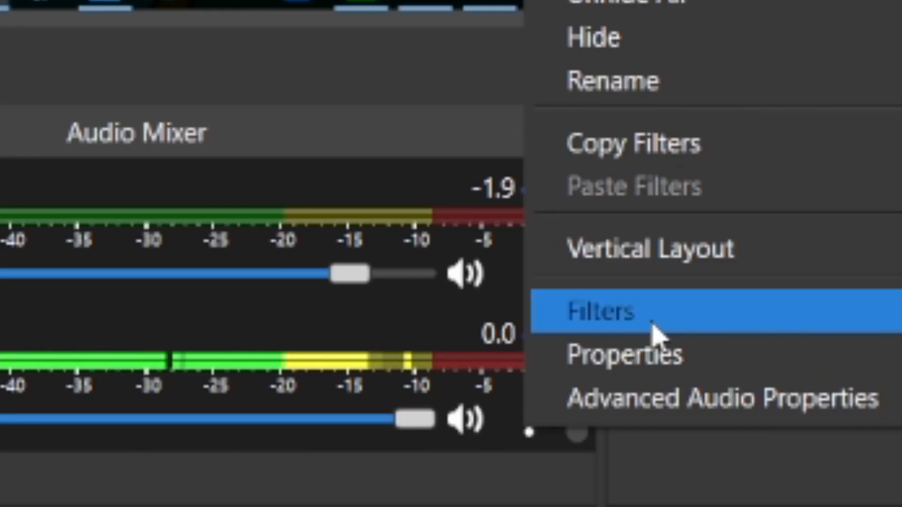
pyautogui.click(601, 418)
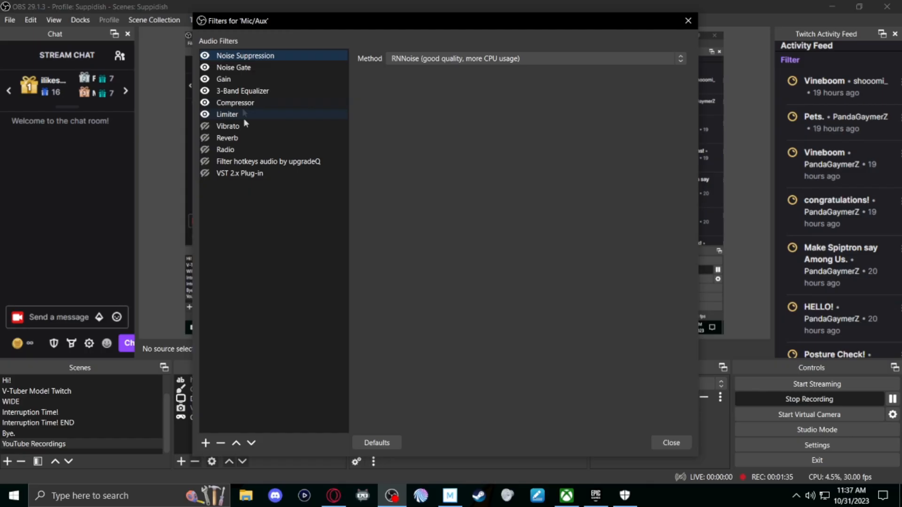
pyautogui.click(326, 262)
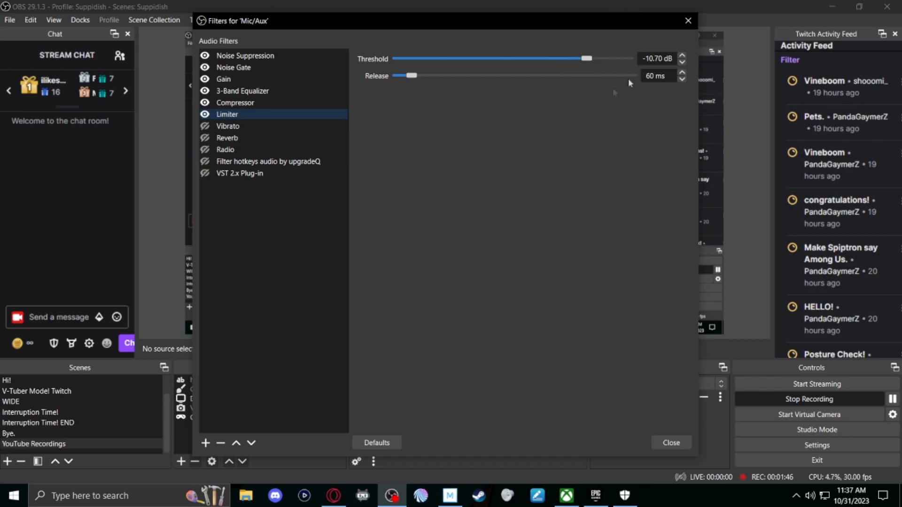
pyautogui.moveTo(602, 25); pyautogui.dragTo(272, 42)
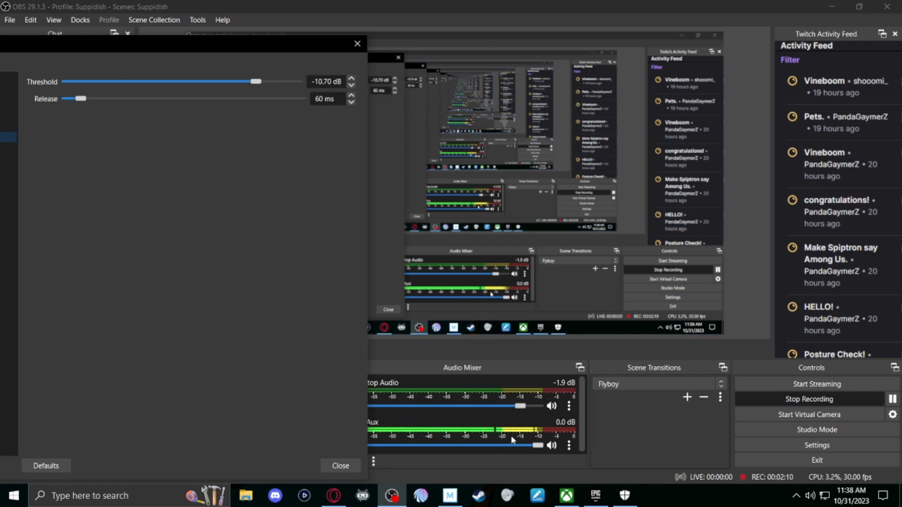
pyautogui.moveTo(205, 44); pyautogui.dragTo(319, 28)
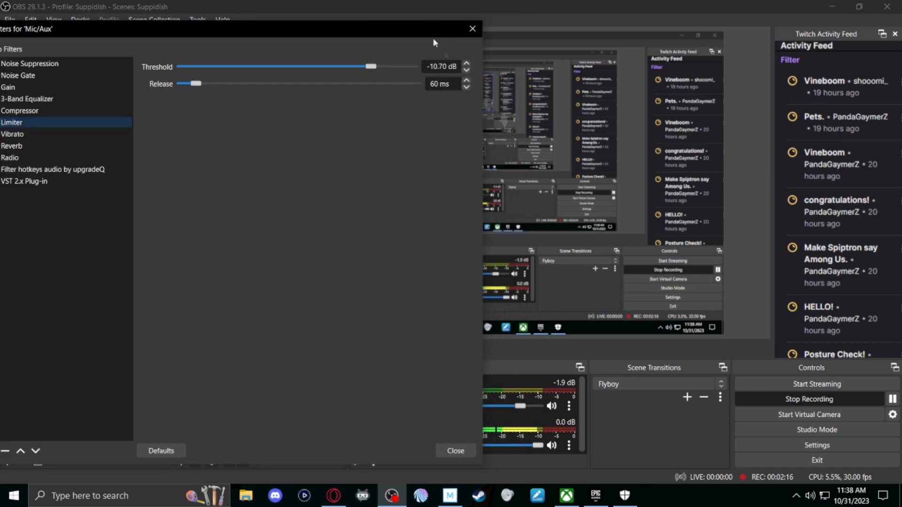
pyautogui.moveTo(275, 32); pyautogui.dragTo(492, 37)
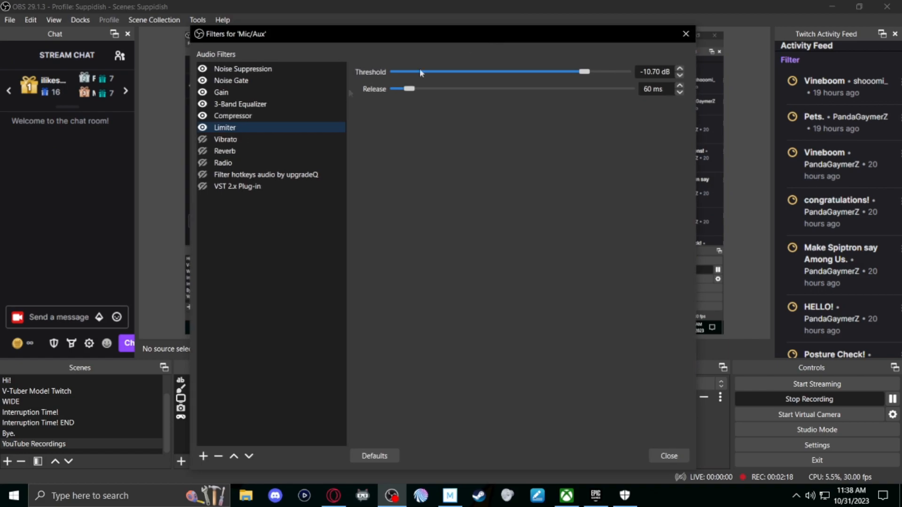
# Try adding a second Compressor filter to the Mic/Aux source and remove it again.
pyautogui.click(248, 117)
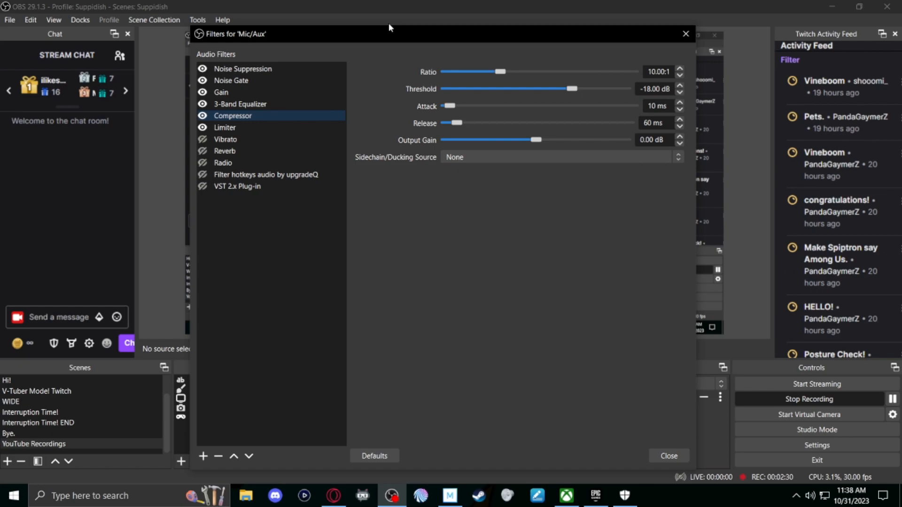
pyautogui.moveTo(388, 27); pyautogui.dragTo(396, 47)
pyautogui.click(203, 457)
pyautogui.click(244, 344)
pyautogui.click(414, 277)
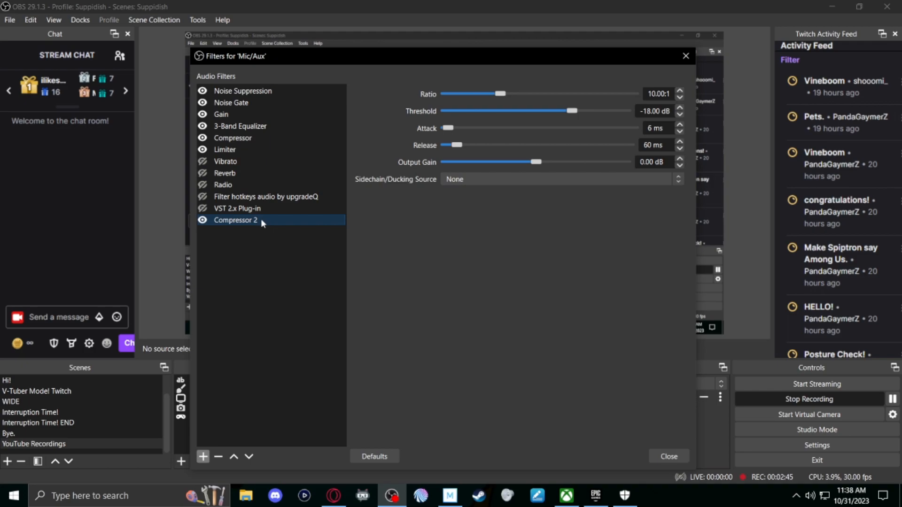
pyautogui.press('Delete')
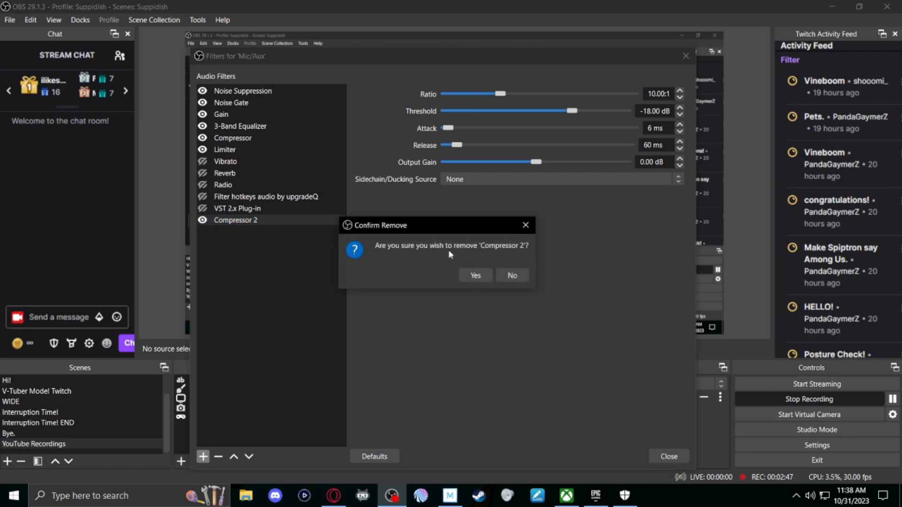
pyautogui.click(471, 274)
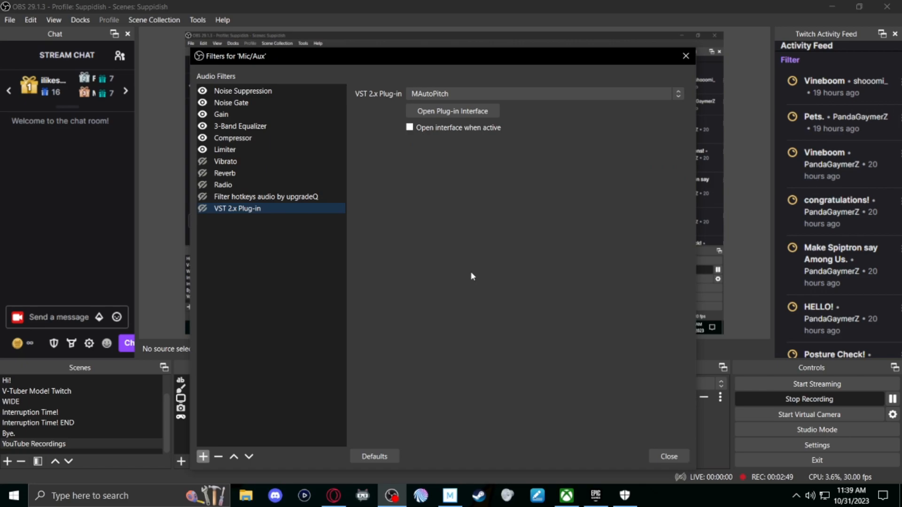
# Examine the original Compressor's settings alongside the Mic/Aux level meter and close the Mic/Aux filters.
pyautogui.click(308, 140)
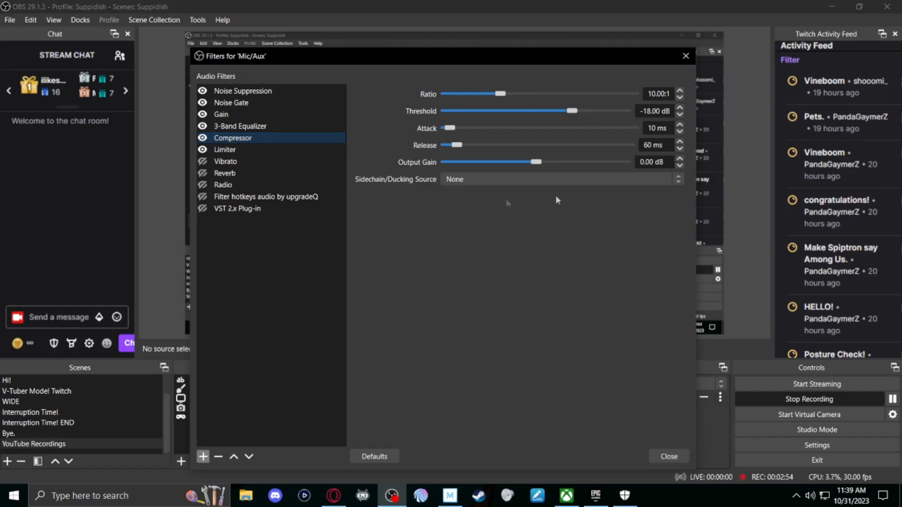
pyautogui.moveTo(533, 55); pyautogui.dragTo(187, 7)
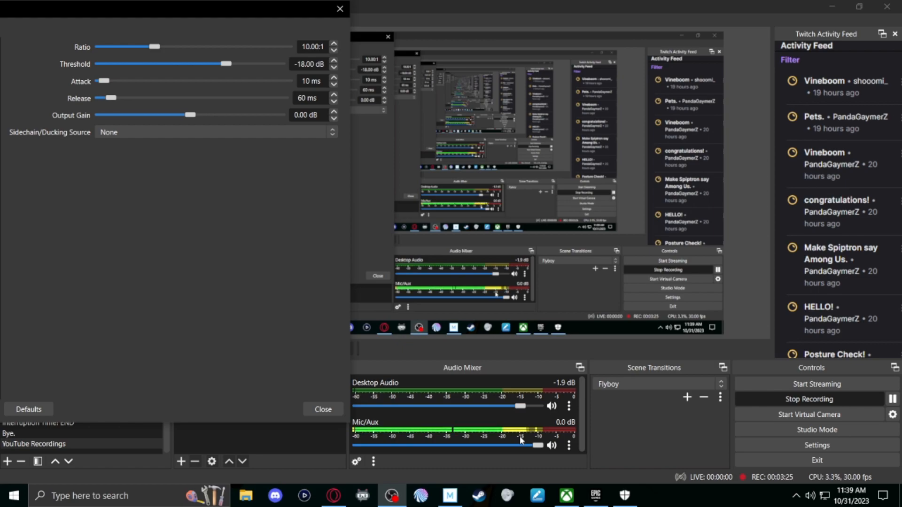
pyautogui.moveTo(160, 11); pyautogui.dragTo(540, 41)
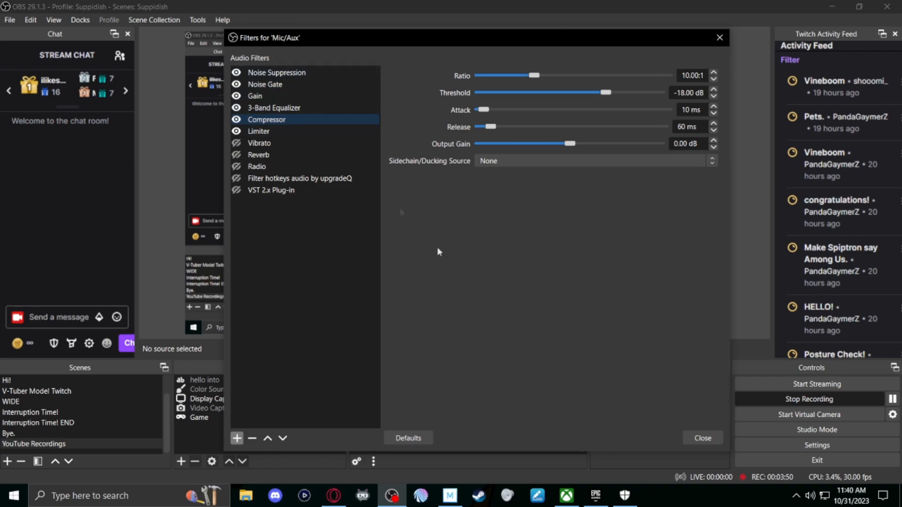
pyautogui.click(703, 438)
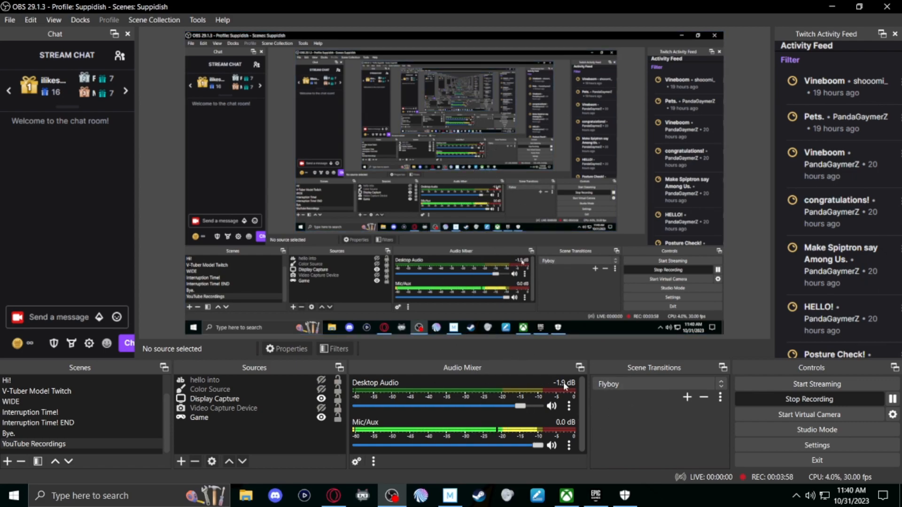
# Open the Desktop Audio filters to view the Limiter settings and move the dialog clear of the audio mixer.
pyautogui.click(569, 406)
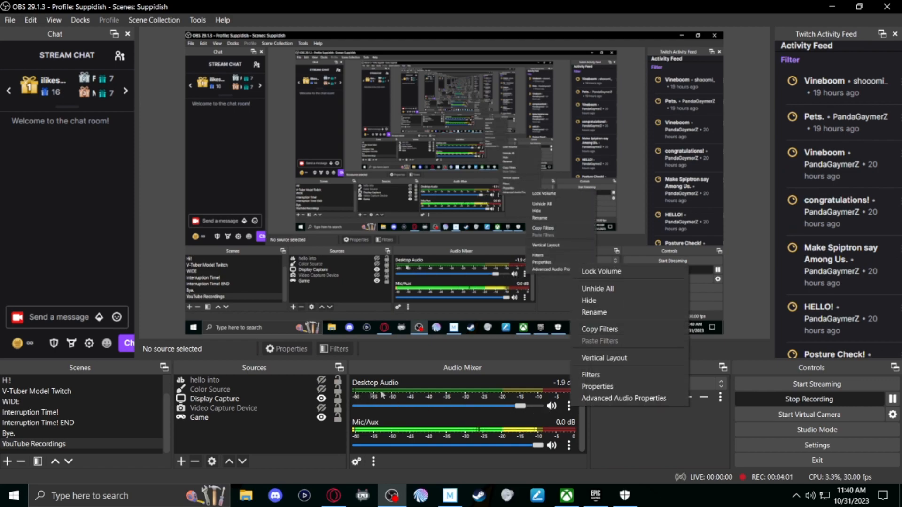
pyautogui.click(608, 375)
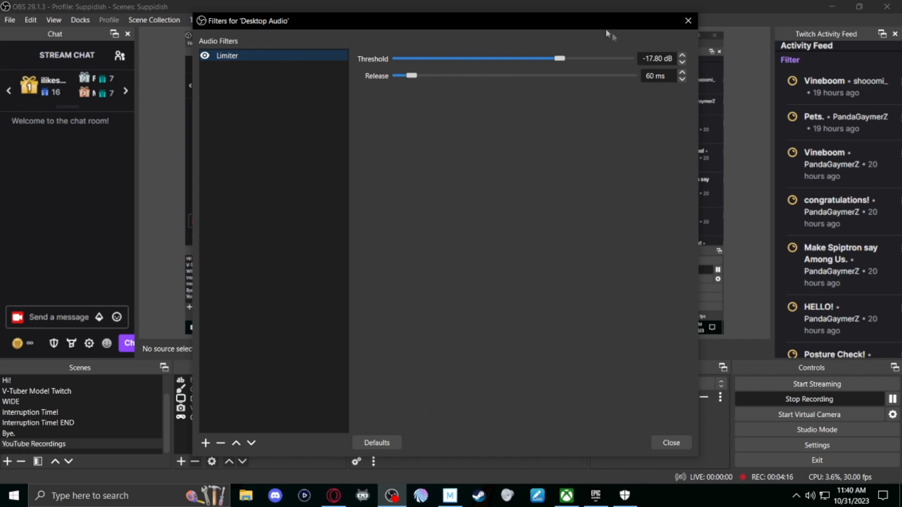
pyautogui.moveTo(606, 33); pyautogui.dragTo(228, 54)
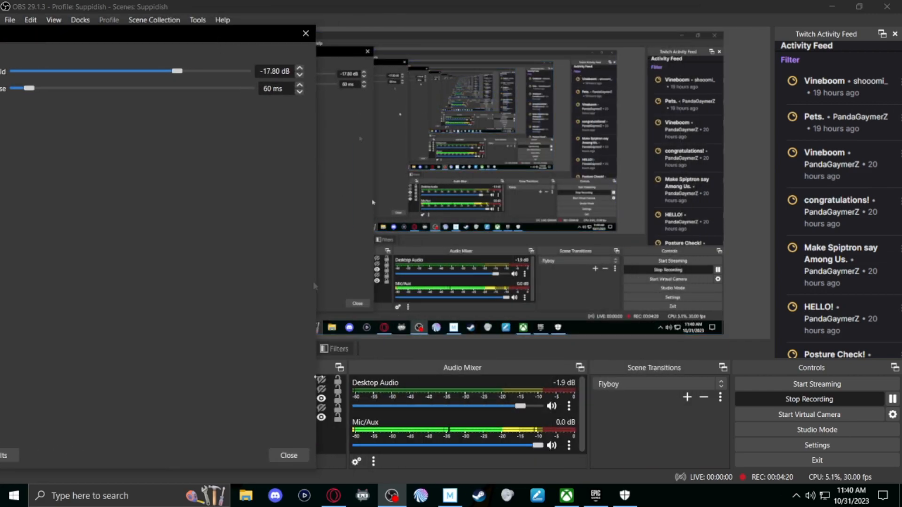
# Switch to the web browser and search YouTube for "loud video".
pyautogui.click(333, 496)
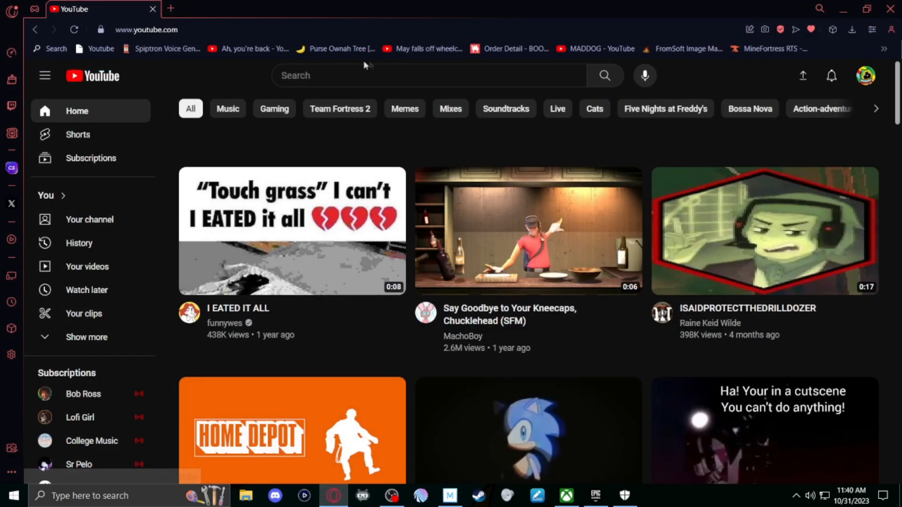
pyautogui.click(396, 71)
pyautogui.write('loud video')
pyautogui.press('Return')
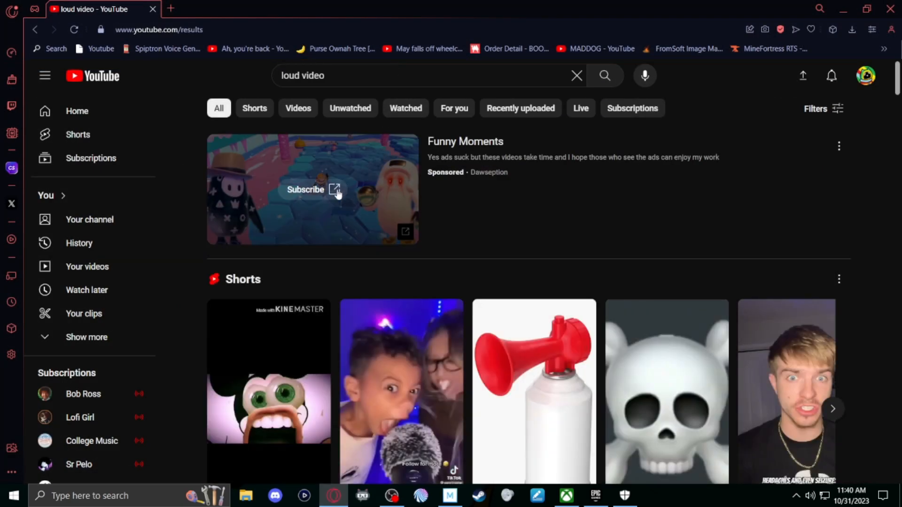
# Play the video "The loudest video on Youtube" from the results and skip ahead to about 0:13.
pyautogui.scroll(-10, 338, 192)
pyautogui.click(292, 276)
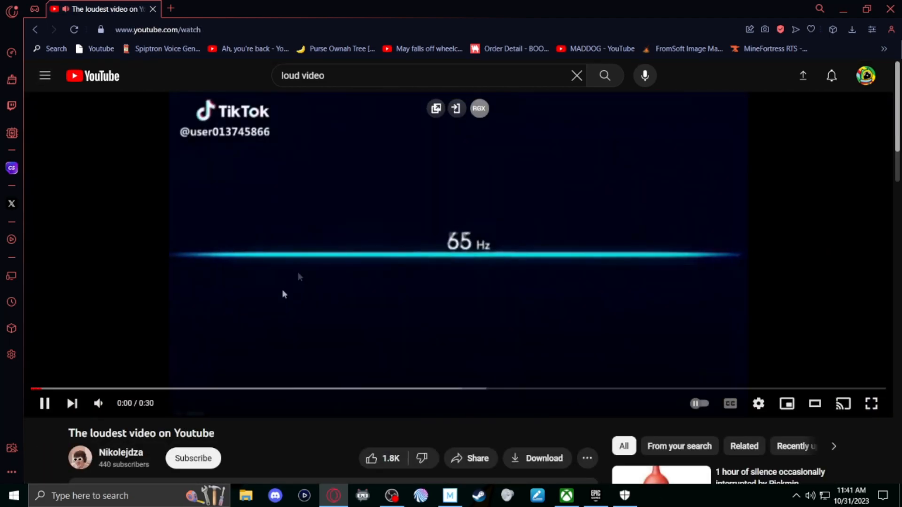
pyautogui.moveTo(98, 404)
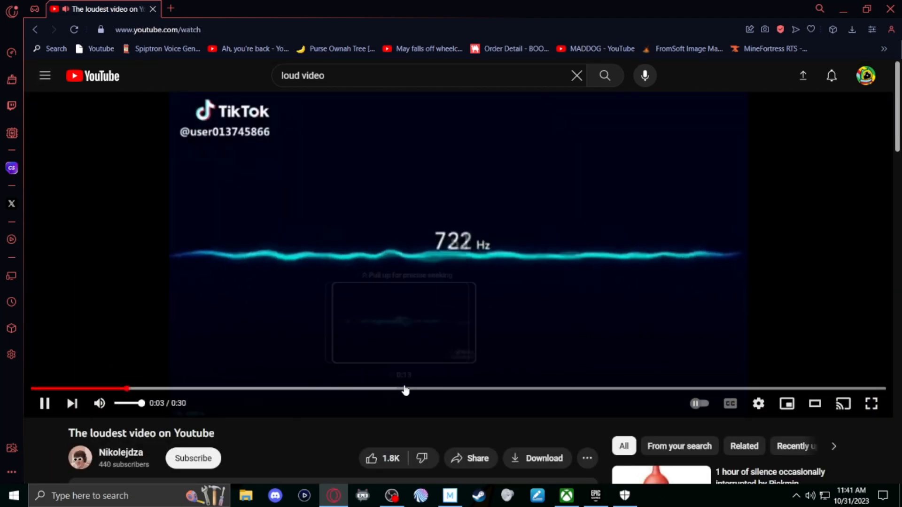
pyautogui.click(405, 389)
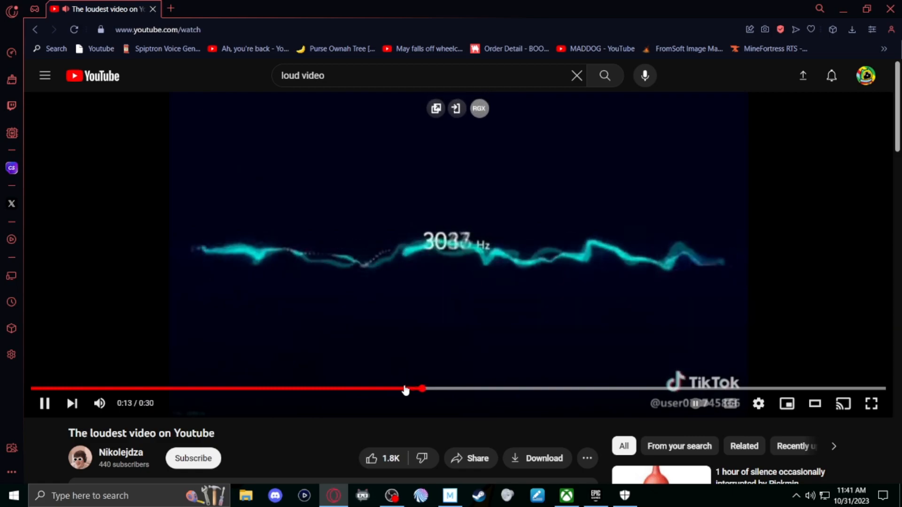
# Switch to OBS to check the Desktop Audio meter during playback, look in on the video in the browser, and return to OBS.
pyautogui.click(393, 494)
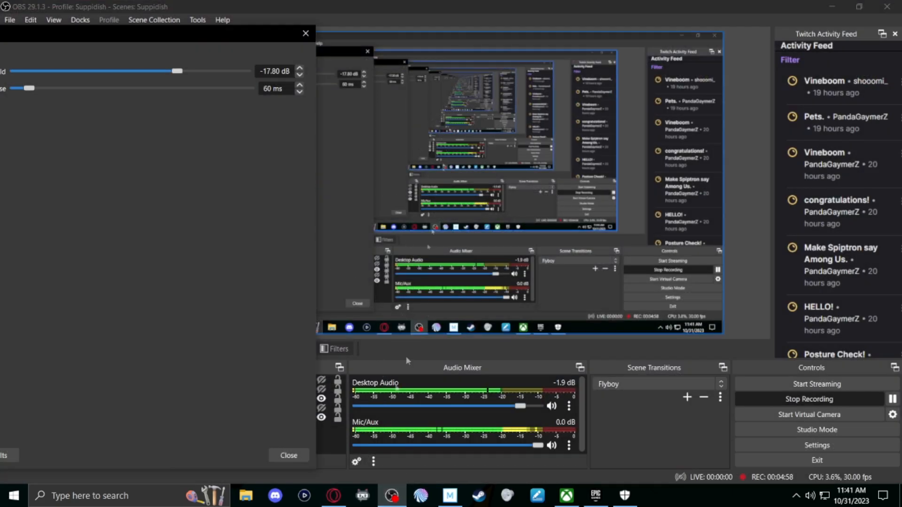
pyautogui.moveTo(342, 501)
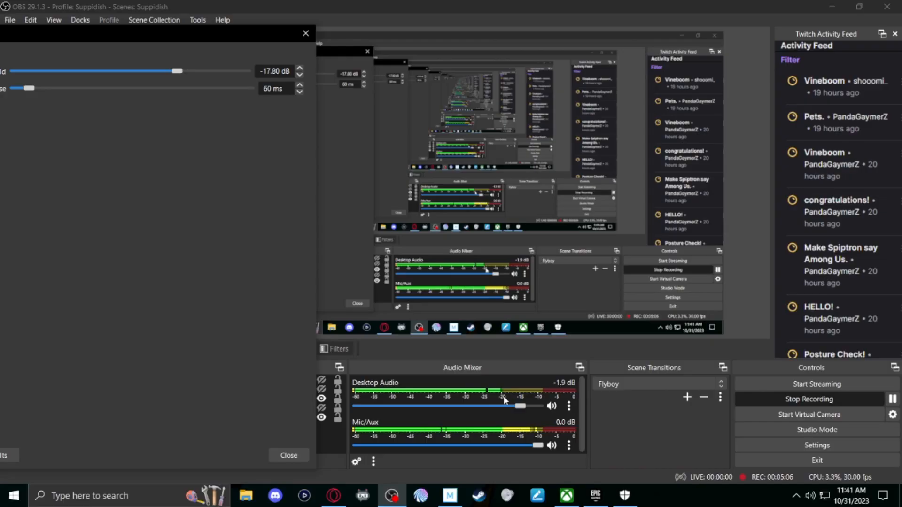
pyautogui.moveTo(334, 497)
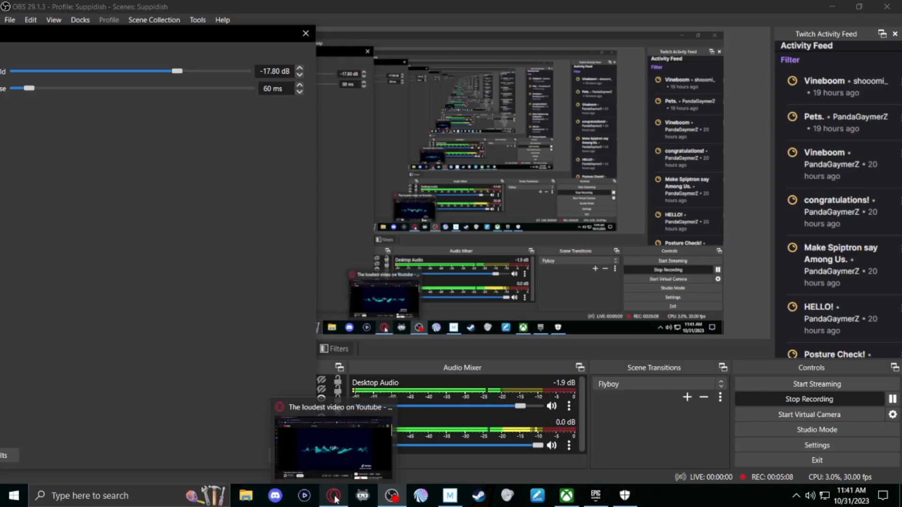
pyautogui.click(334, 447)
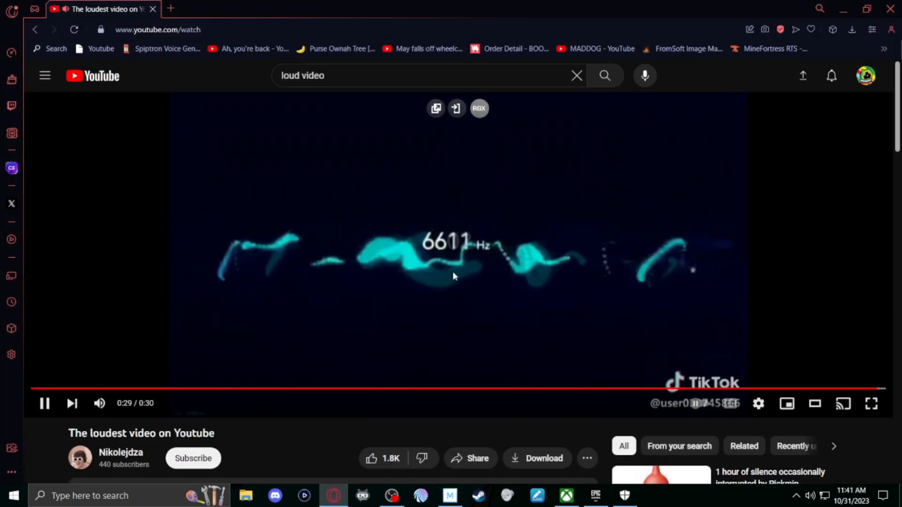
pyautogui.click(392, 495)
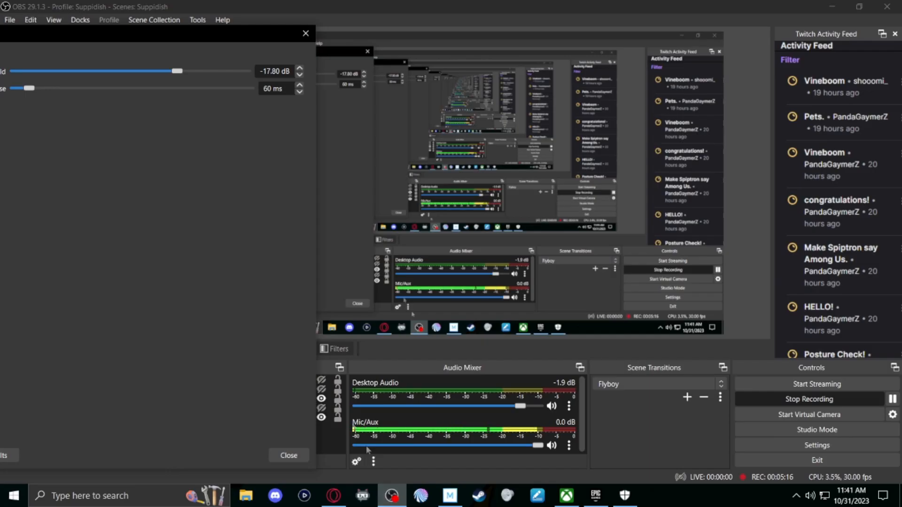
# Bring the Desktop Audio filters fully into view, examine the Limiter's settings, and close the dialog.
pyautogui.moveTo(137, 38); pyautogui.dragTo(388, 33)
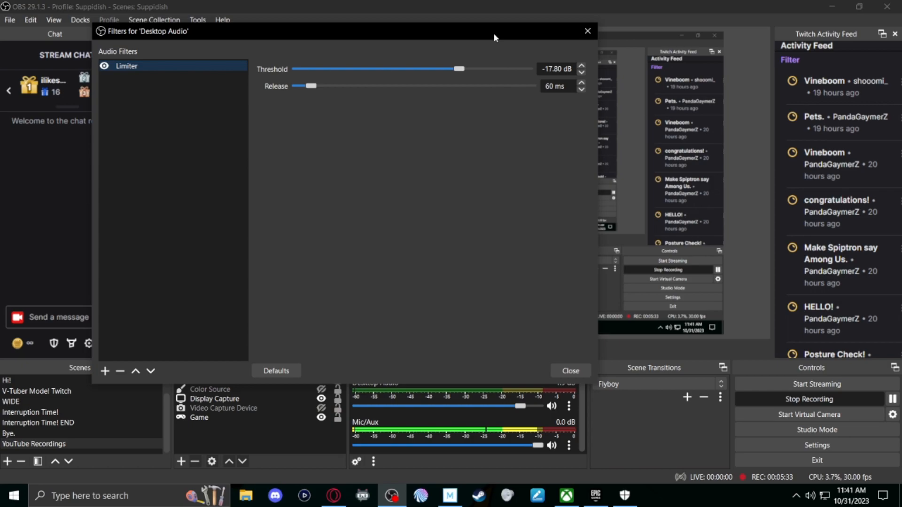
pyautogui.moveTo(494, 33); pyautogui.dragTo(493, 13)
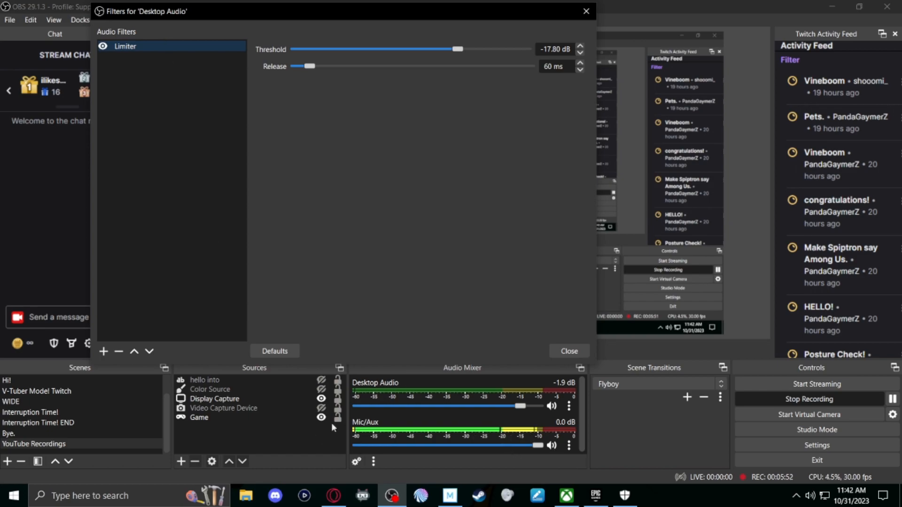
pyautogui.click(578, 14)
# Open the Mic/Aux filters, view Noise Gate and Noise Suppression, and narrow the dialog so the audio mixer is uncovered.
pyautogui.click(569, 445)
pyautogui.click(590, 420)
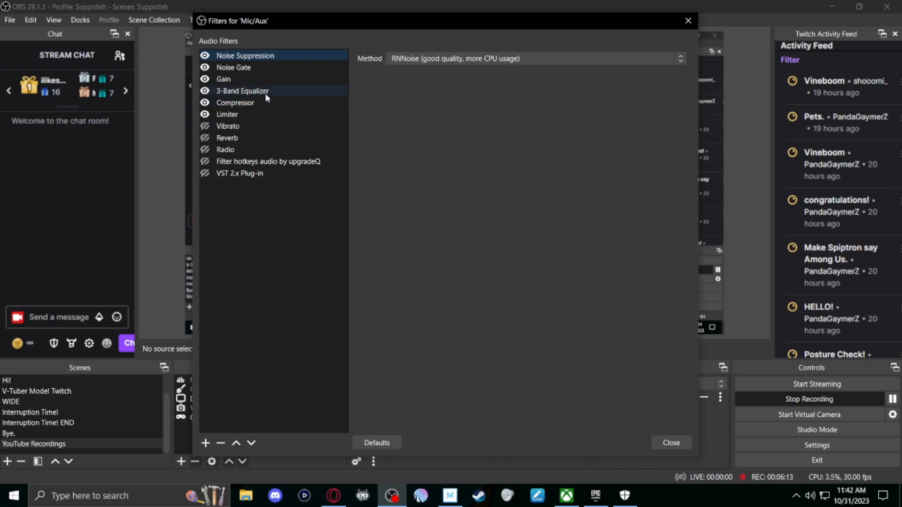
pyautogui.click(256, 68)
pyautogui.click(257, 59)
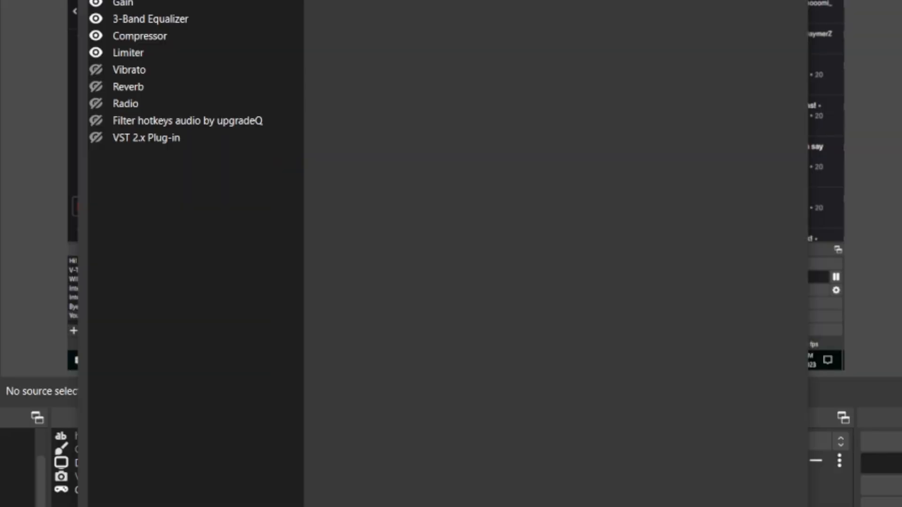
pyautogui.moveTo(645, 20); pyautogui.dragTo(572, 44)
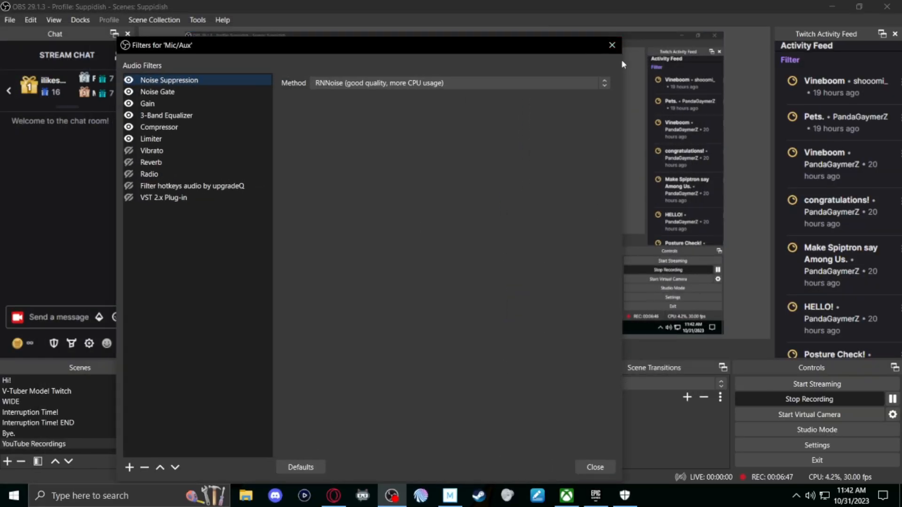
pyautogui.moveTo(269, 40); pyautogui.dragTo(191, 30)
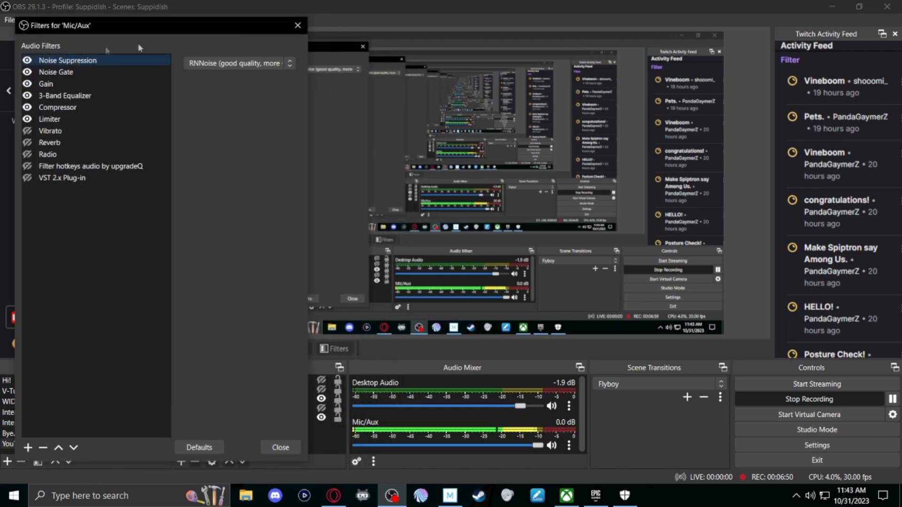
# Disable the Noise Gate and Noise Suppression filters on Mic/Aux as a comparison, and enable both again.
pyautogui.click(27, 72)
pyautogui.click(28, 60)
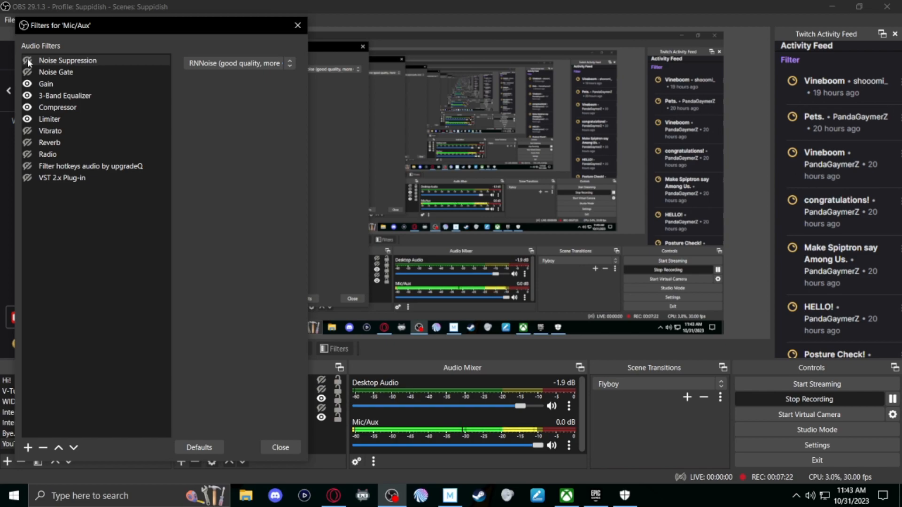
pyautogui.click(27, 60)
pyautogui.click(27, 72)
# Review the Gain and 3-Band Equalizer filters on Mic/Aux, disabling the equalizer as a comparison and enabling it again.
pyautogui.click(58, 84)
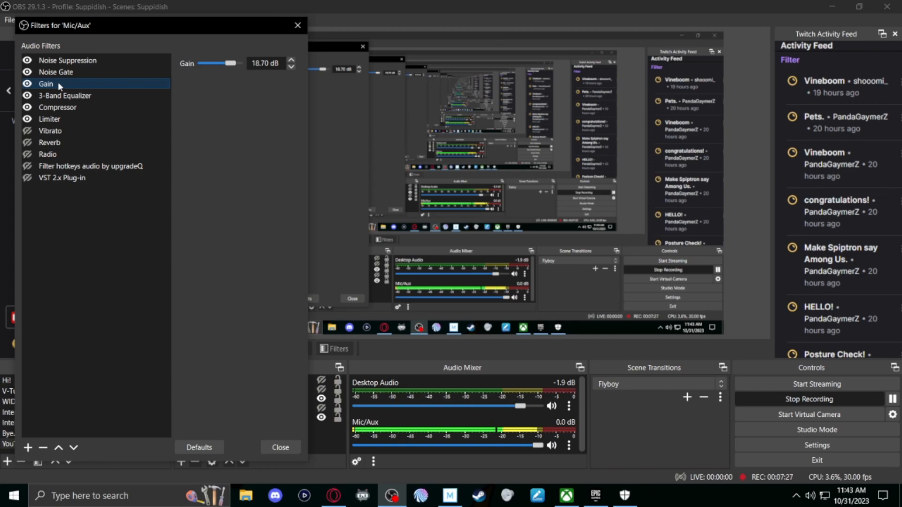
pyautogui.click(57, 95)
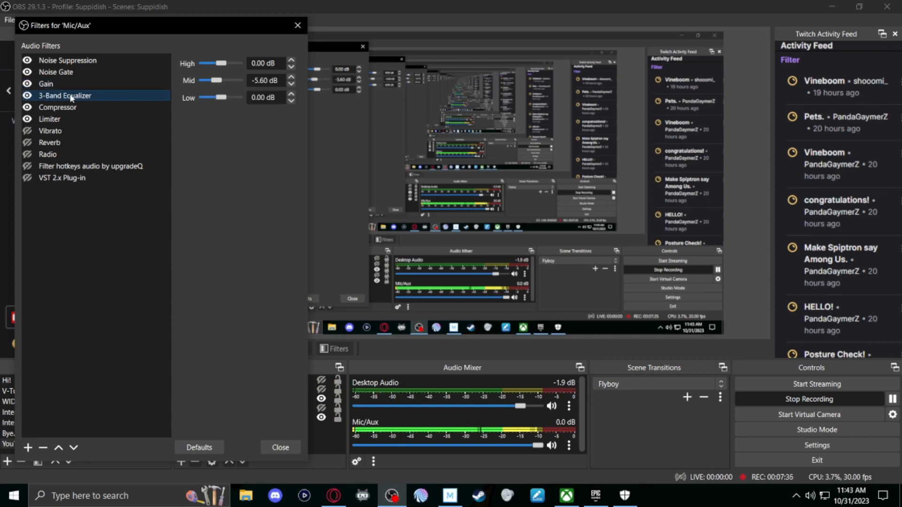
pyautogui.moveTo(308, 130); pyautogui.dragTo(346, 128)
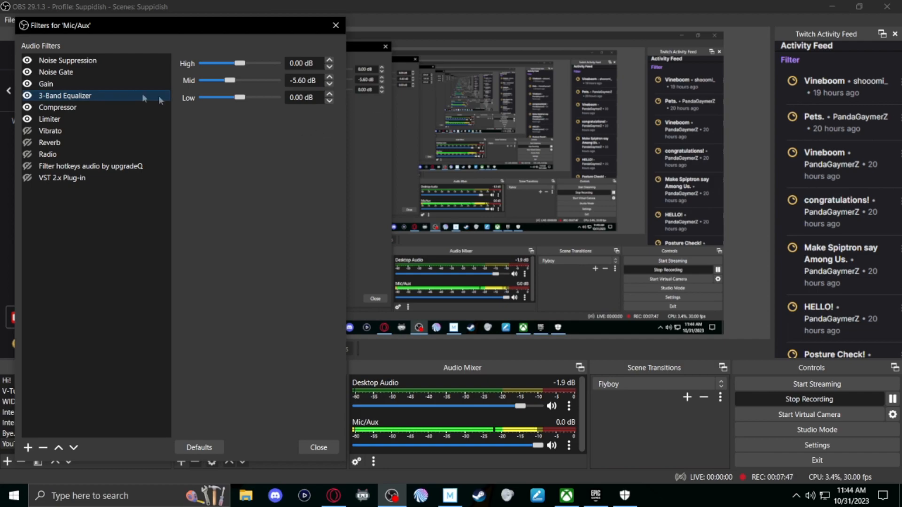
pyautogui.click(28, 96)
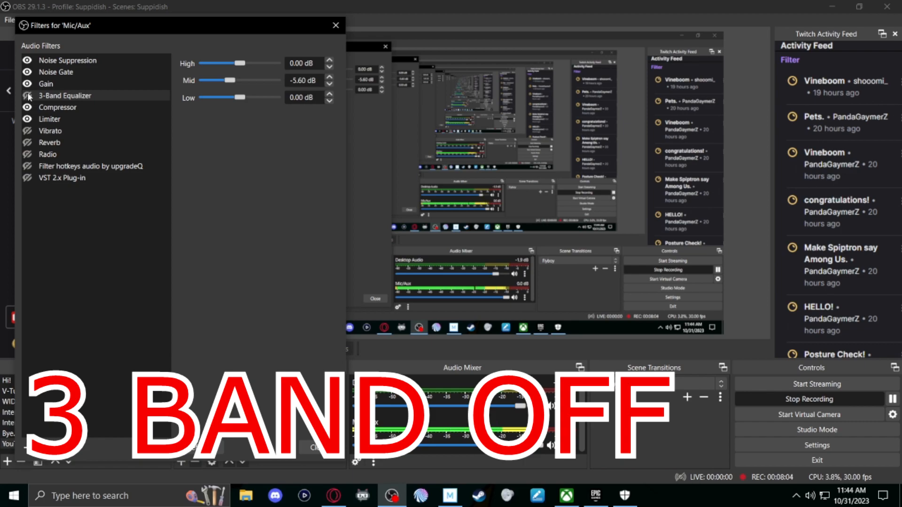
pyautogui.click(28, 97)
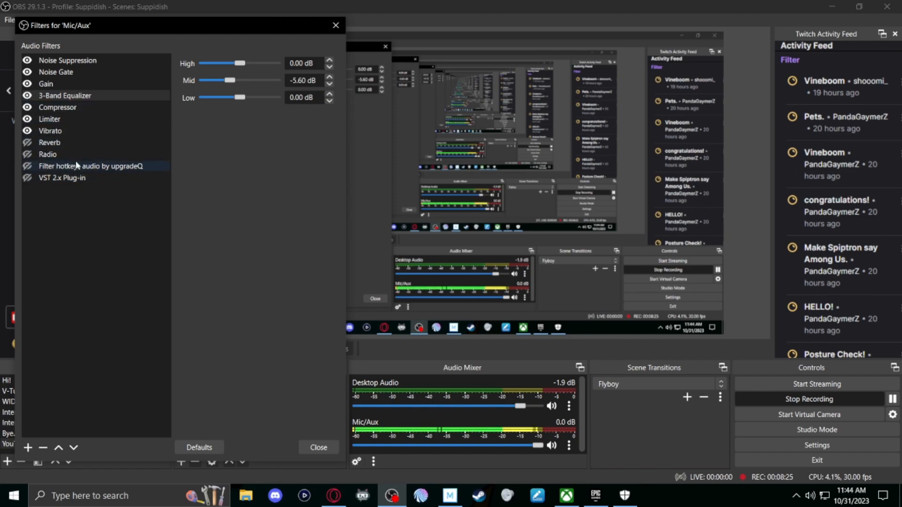
# Enable Reverb alongside Vibrato on Mic/Aux as a demonstration, disable both effects, and enable the Radio filter.
pyautogui.press('r')
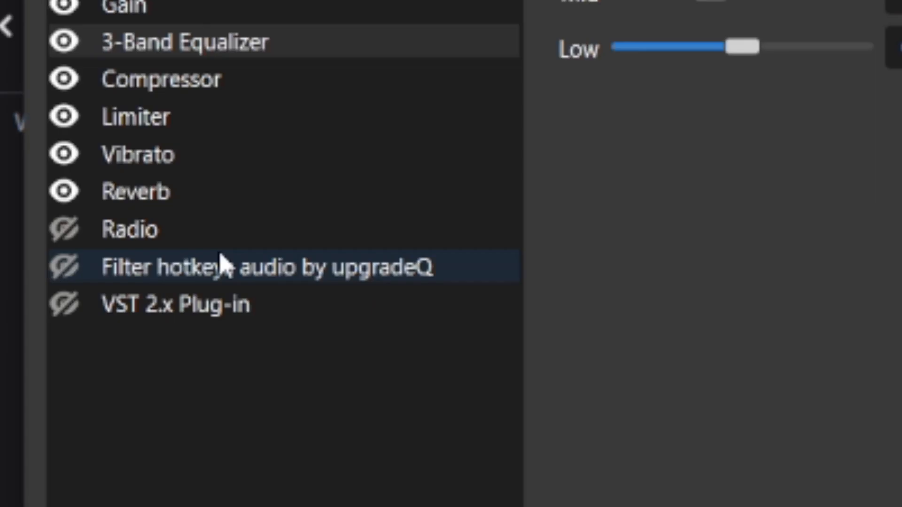
pyautogui.press('r')
pyautogui.press('r')
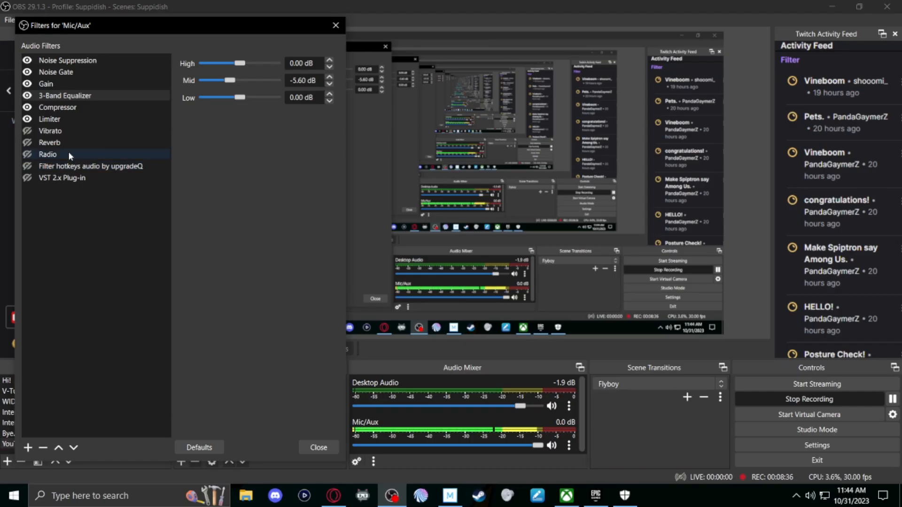
pyautogui.press('r')
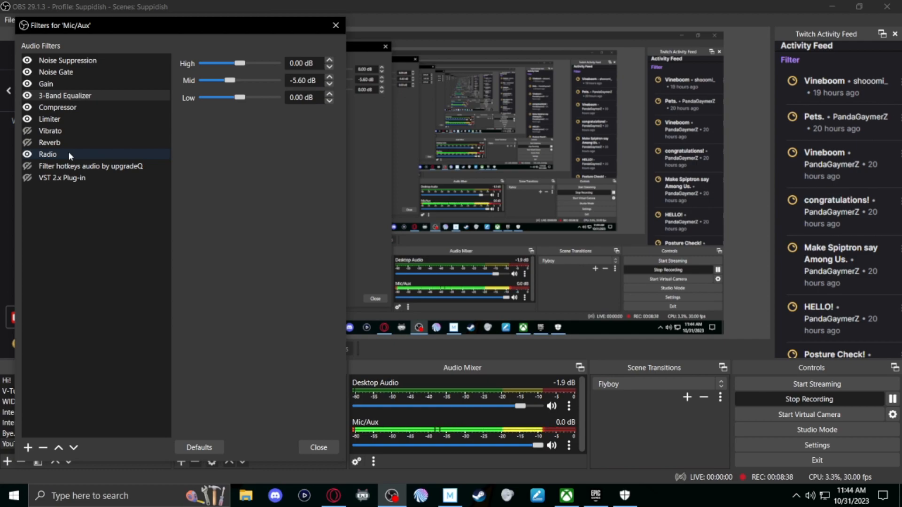